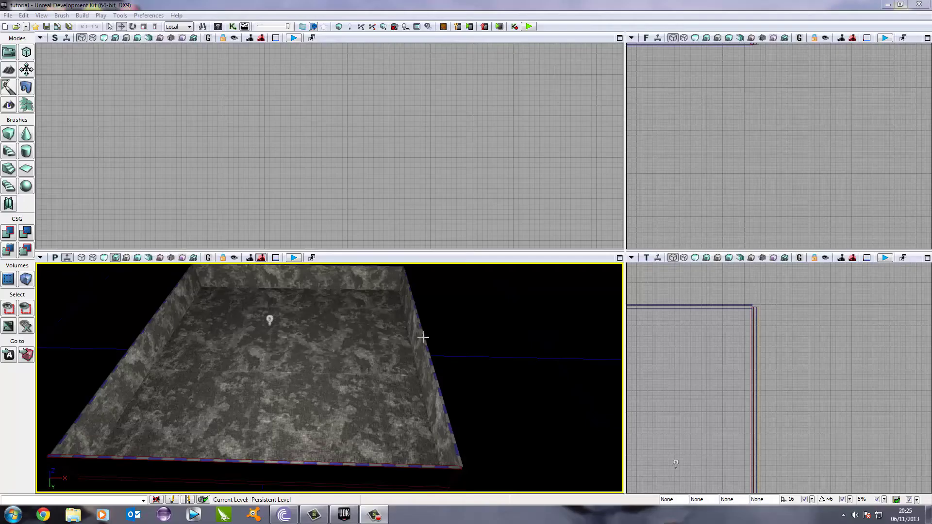
# - Move the point light along its Y and X axes to a new spot above the room floor
pyautogui.moveTo(423, 337); pyautogui.dragTo(358, 339)
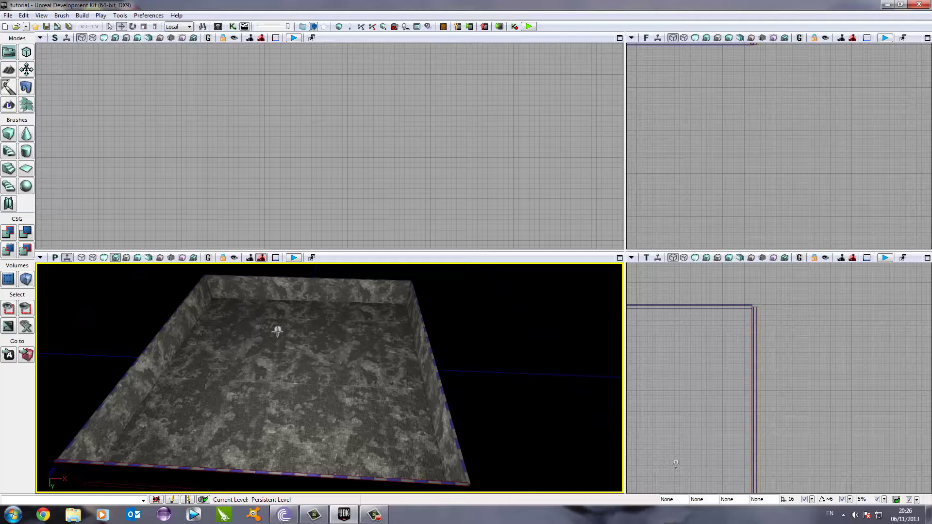
pyautogui.click(276, 330)
pyautogui.moveTo(270, 360); pyautogui.dragTo(266, 370)
pyautogui.moveTo(302, 343); pyautogui.dragTo(314, 344)
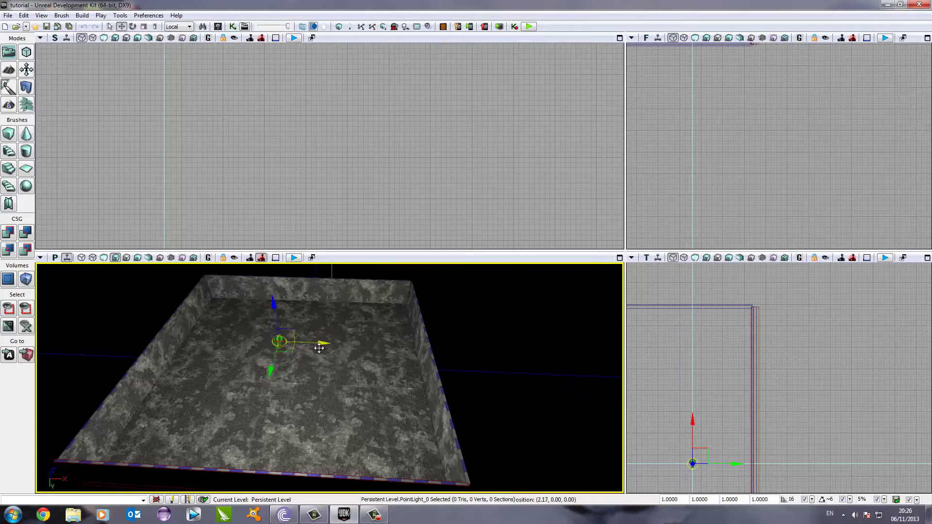
pyautogui.click(296, 389)
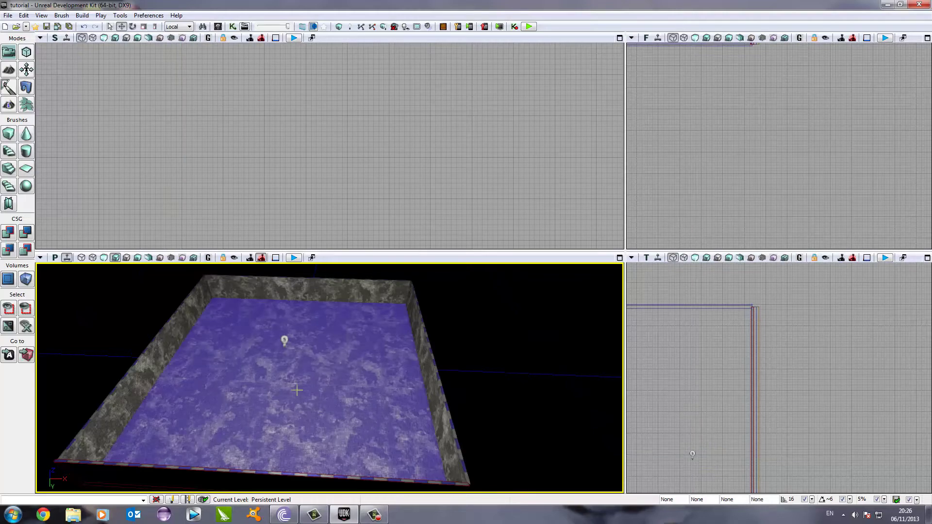
# - Add a PlayerStart on the floor and slide it along X toward the room's left corner
pyautogui.rightClick(173, 419)
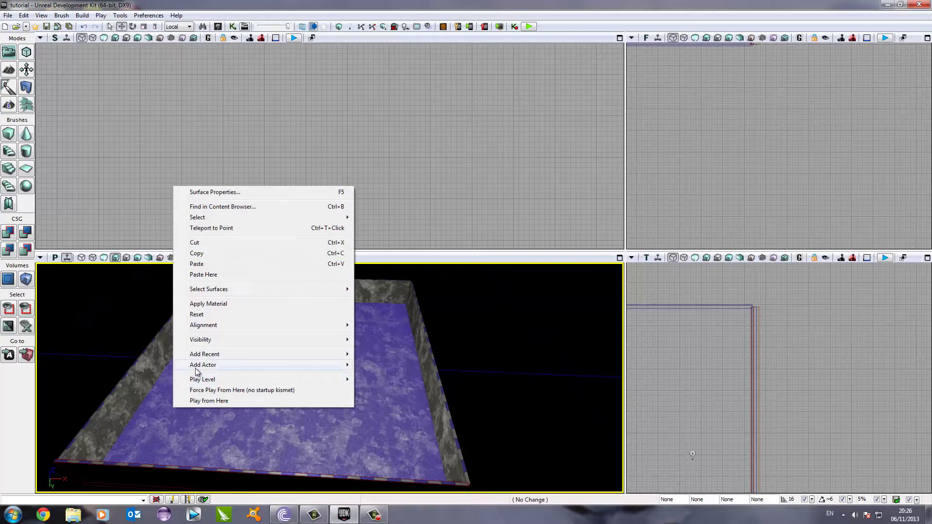
pyautogui.moveTo(196, 369)
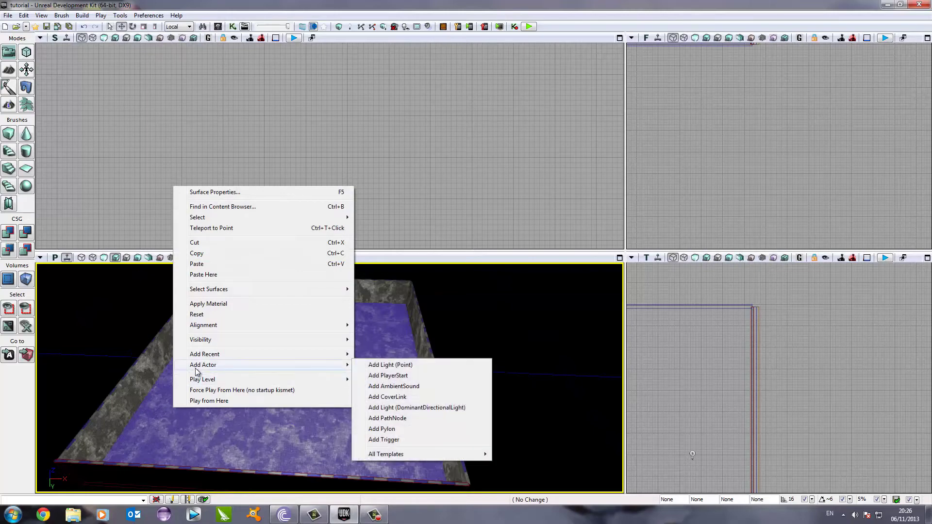
pyautogui.click(371, 375)
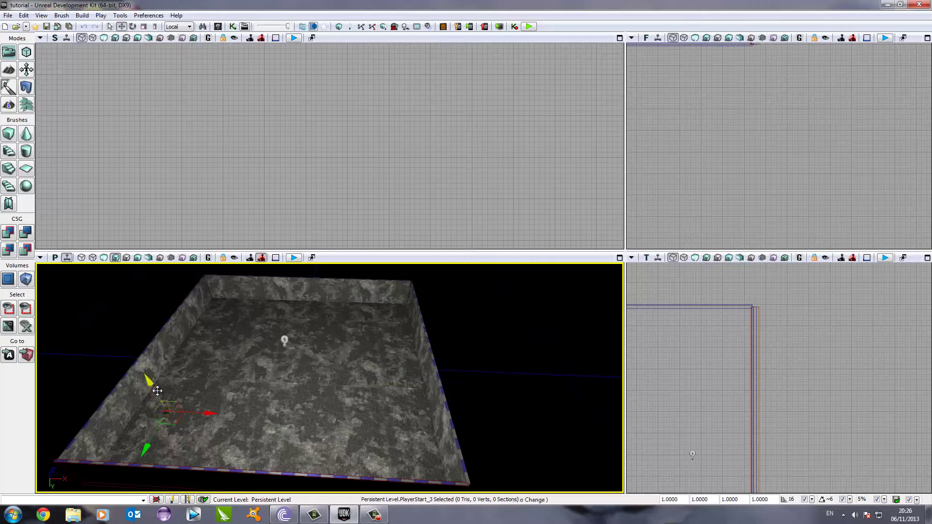
pyautogui.moveTo(187, 410); pyautogui.dragTo(156, 382)
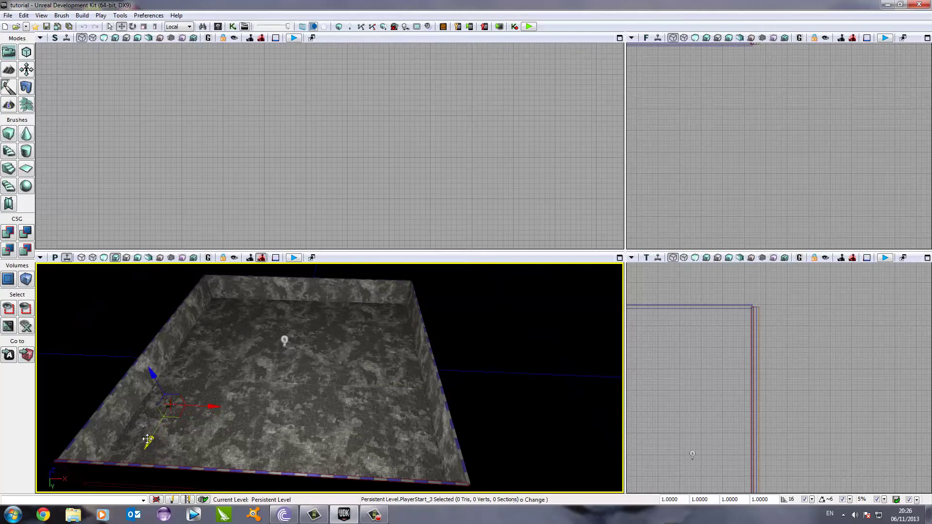
pyautogui.moveTo(197, 412); pyautogui.dragTo(128, 450)
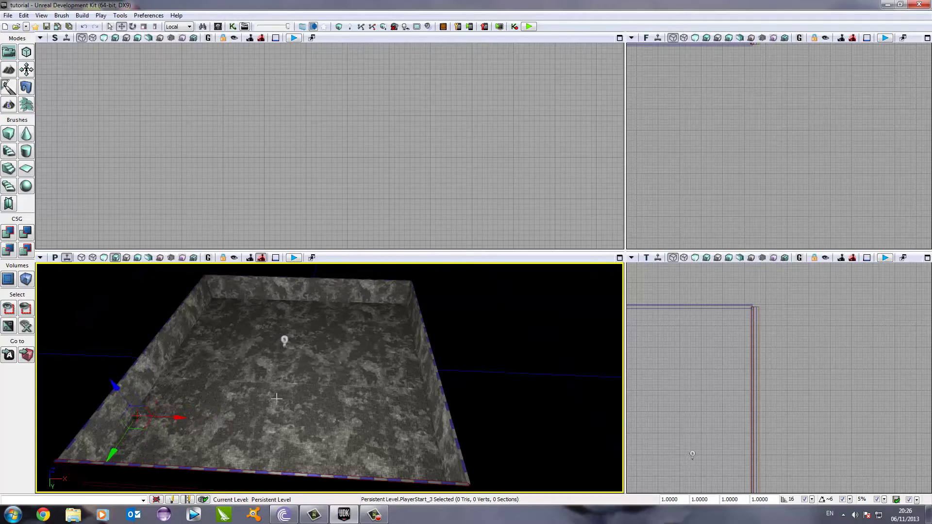
# - Add a PathNode on the floor and shift it along Y and X toward the far right wall
pyautogui.rightClick(321, 362)
pyautogui.moveTo(351, 307)
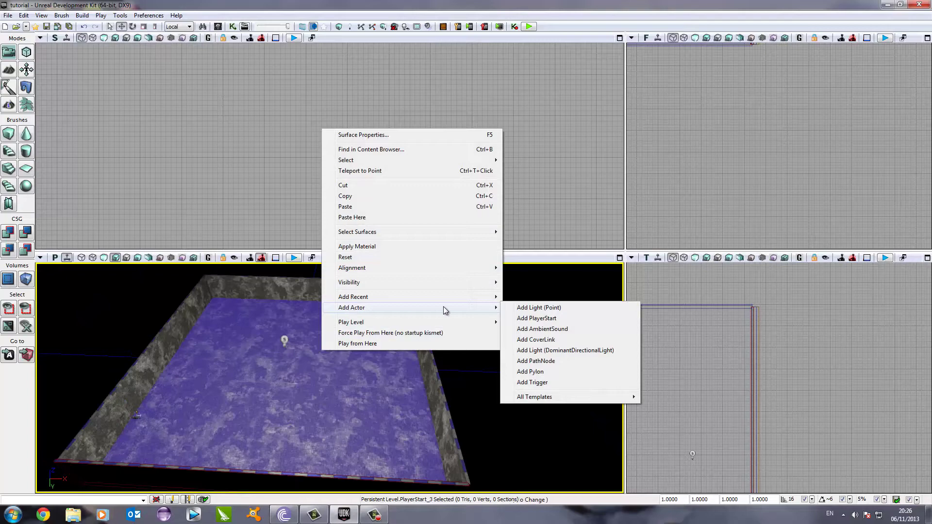
pyautogui.click(535, 361)
pyautogui.moveTo(323, 388); pyautogui.dragTo(325, 356)
pyautogui.moveTo(370, 326); pyautogui.dragTo(412, 328)
pyautogui.click(362, 344)
pyautogui.moveTo(362, 345); pyautogui.dragTo(363, 318)
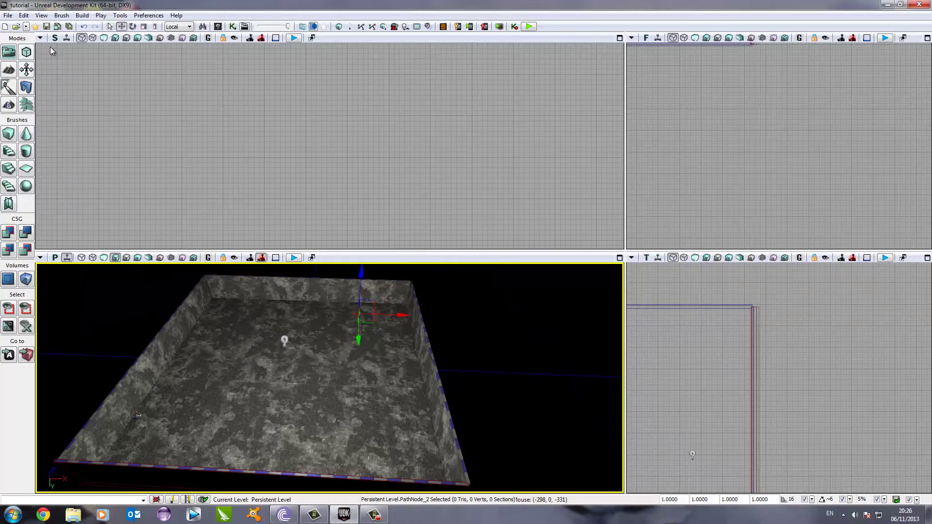
# - Open UnrealKismet from the View menu and shift its window left
pyautogui.click(42, 16)
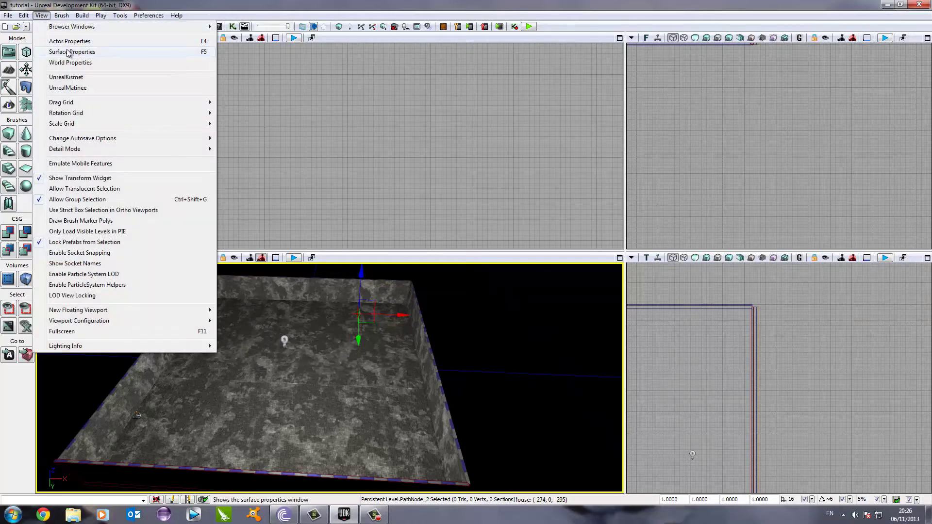
pyautogui.click(86, 78)
pyautogui.moveTo(451, 72); pyautogui.dragTo(392, 69)
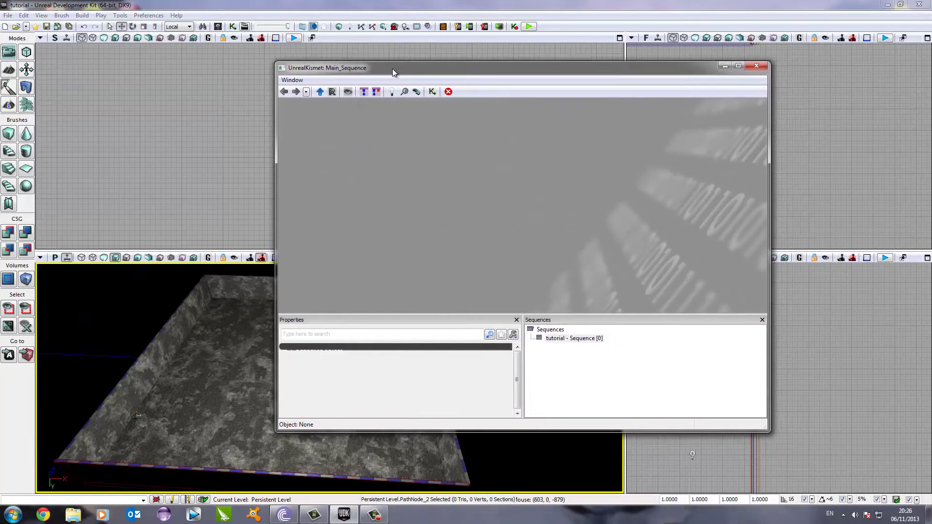
# - Add an Actor > Actor Factory action node to the main sequence and move it up-left
pyautogui.rightClick(428, 182)
pyautogui.moveTo(461, 175)
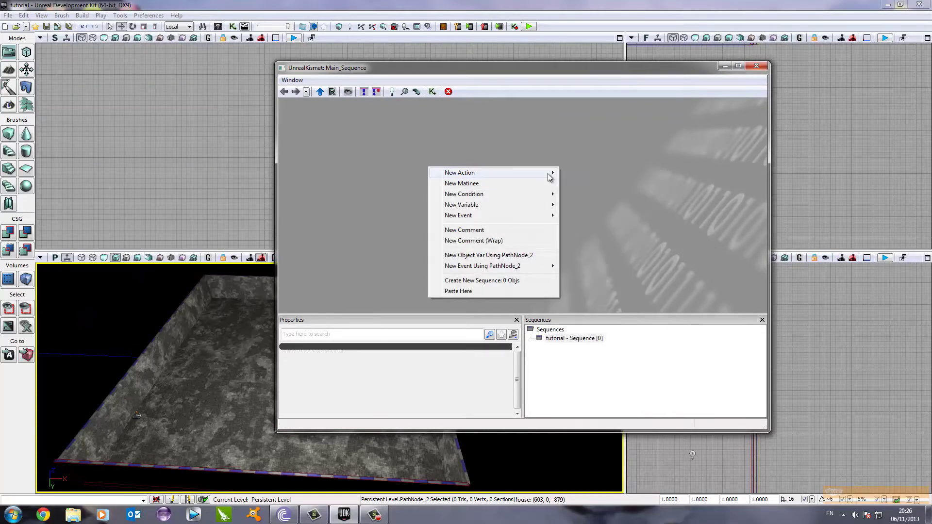
pyautogui.moveTo(578, 178)
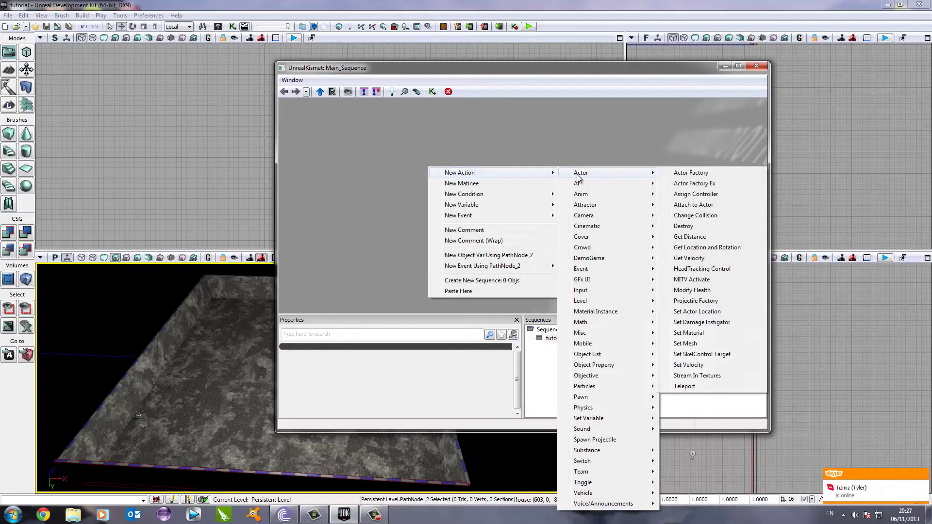
pyautogui.click(677, 174)
pyautogui.moveTo(505, 182); pyautogui.dragTo(532, 152)
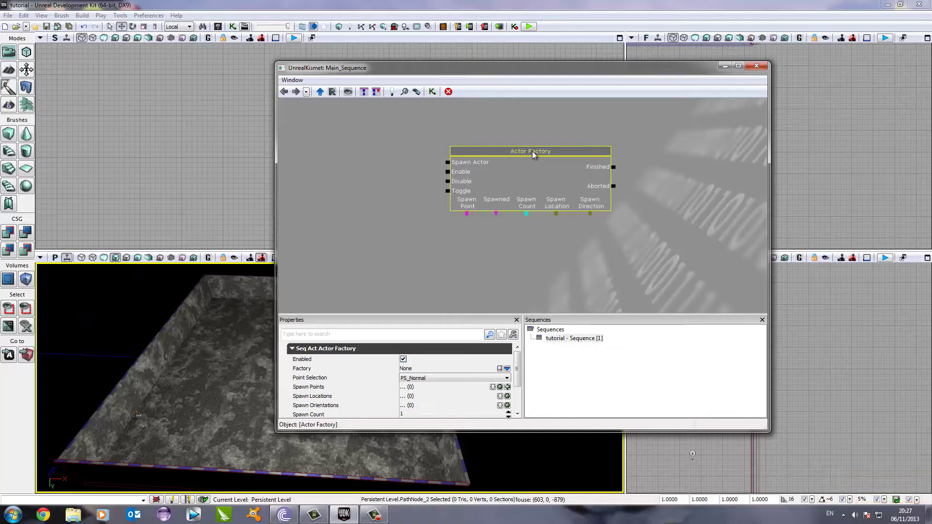
# - Add a Level Loaded event and wire its Loaded and Visible output to the Actor Factory's Spawn Actor
pyautogui.rightClick(331, 138)
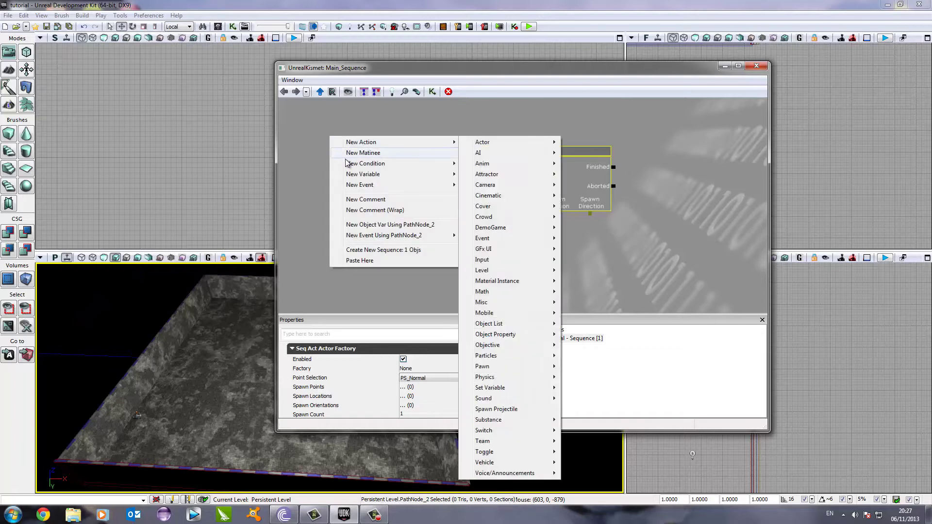
pyautogui.moveTo(388, 185)
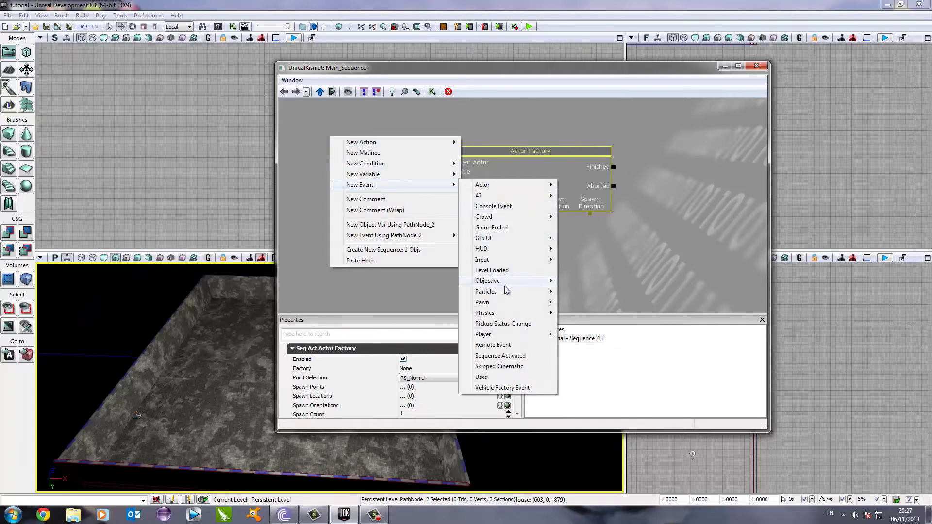
pyautogui.click(492, 270)
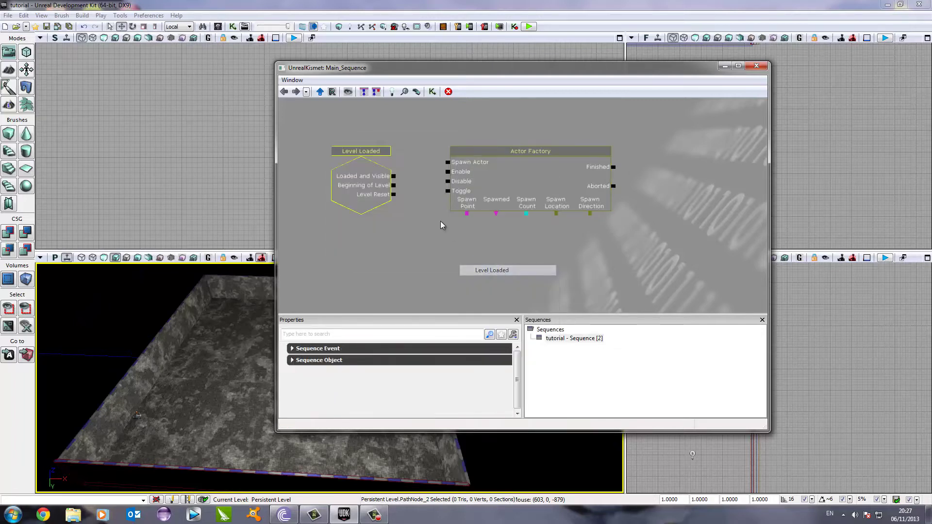
pyautogui.click(357, 149)
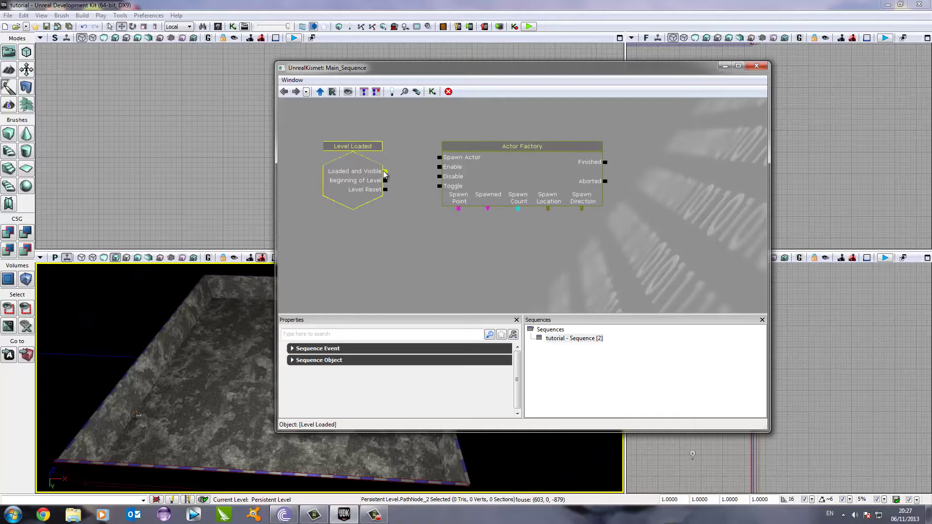
pyautogui.moveTo(385, 173); pyautogui.dragTo(439, 159)
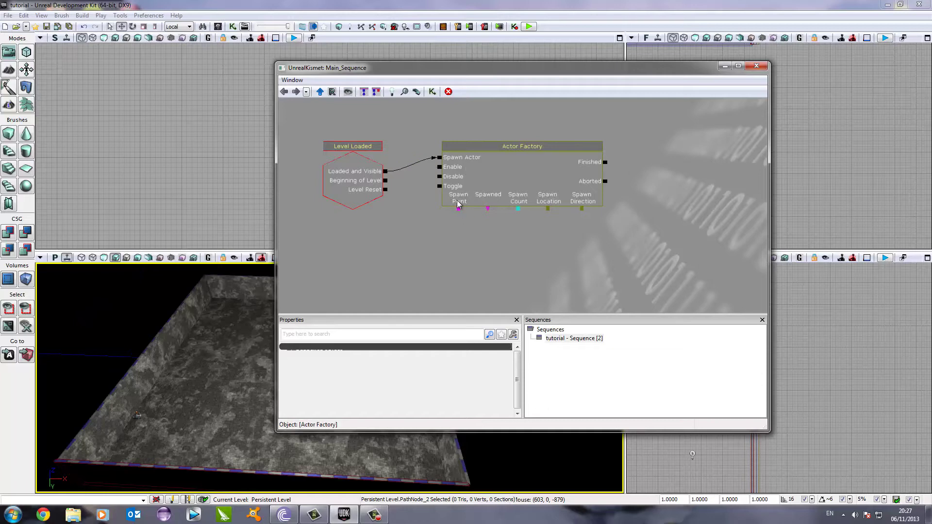
pyautogui.moveTo(458, 210); pyautogui.dragTo(444, 238)
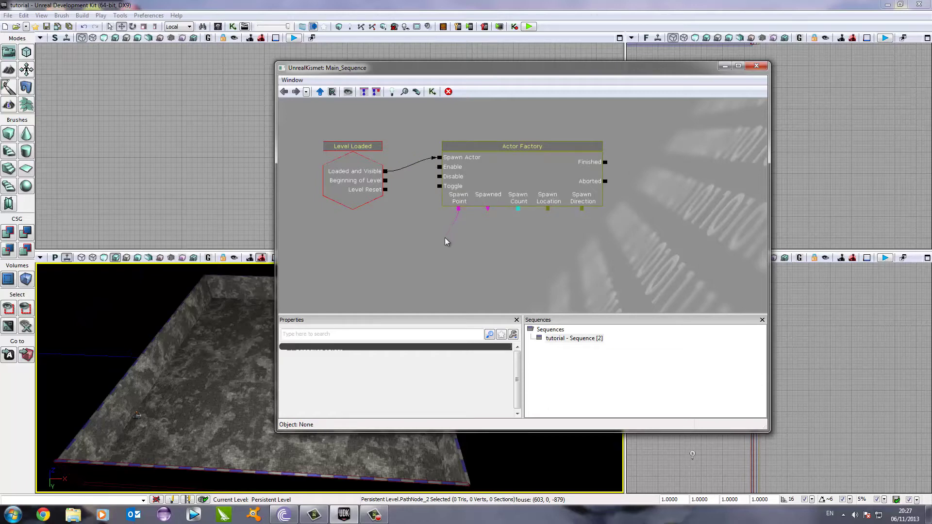
# - Create a PathNode_2 object variable and connect the Actor Factory's Spawn Point to it
pyautogui.rightClick(416, 239)
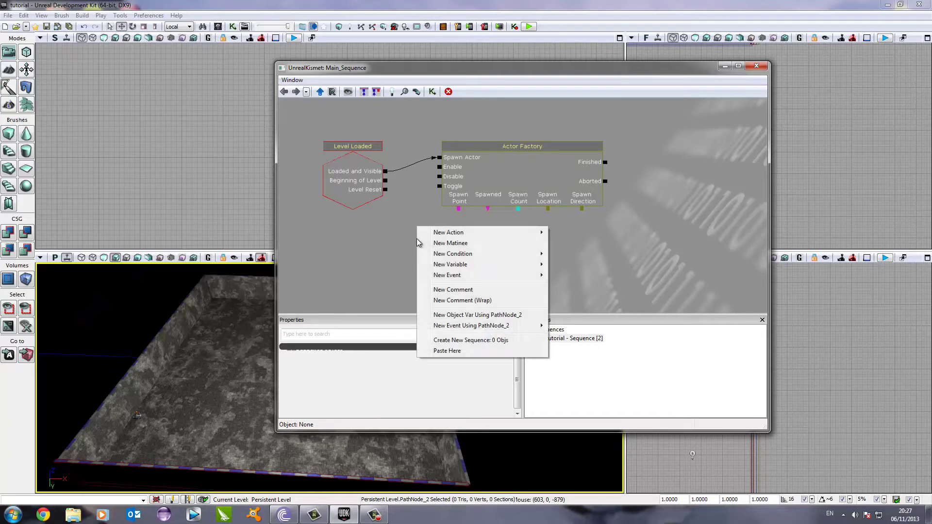
pyautogui.click(459, 315)
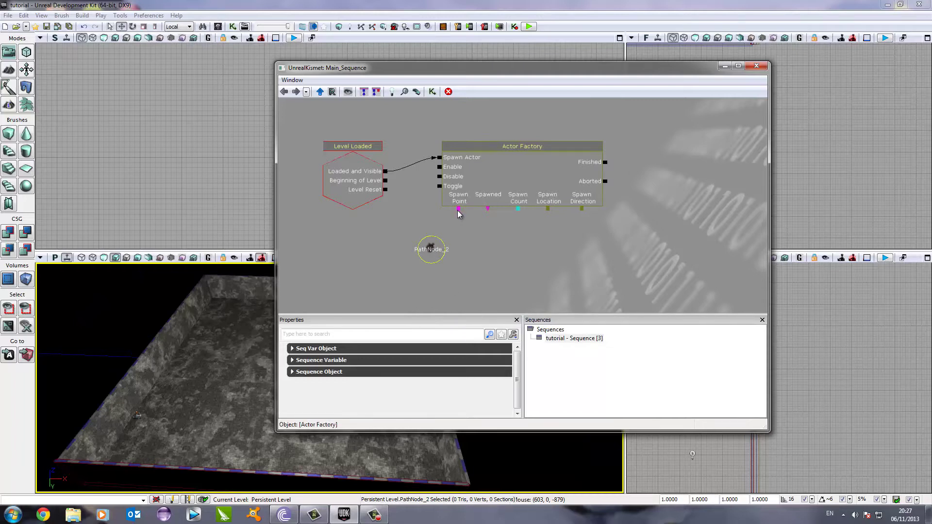
pyautogui.moveTo(458, 210)
pyautogui.mouseDown()
pyautogui.moveTo(458, 234)
pyautogui.moveTo(440, 245)
pyautogui.mouseUp()
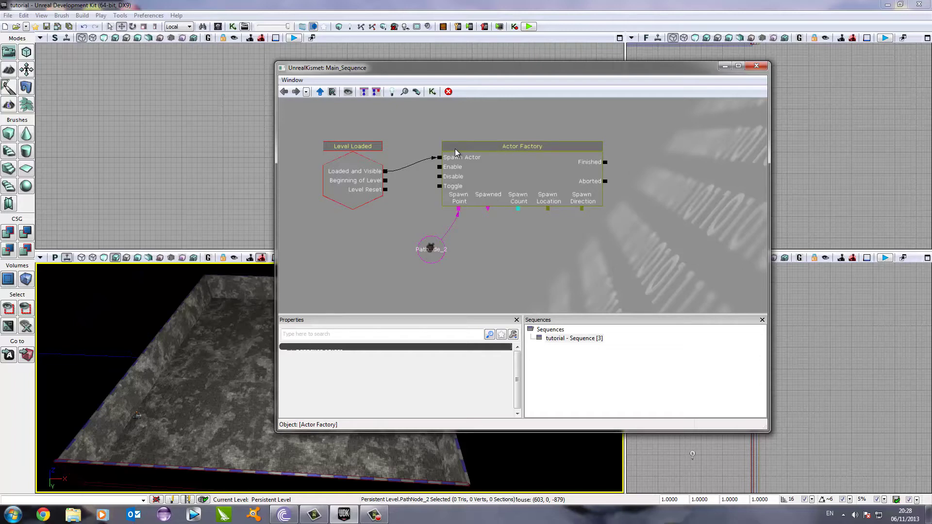
# - Set the Actor Factory to UTActorFactoryAI with Force Deathmatch AI on and pawn class UTPawn
pyautogui.click(534, 156)
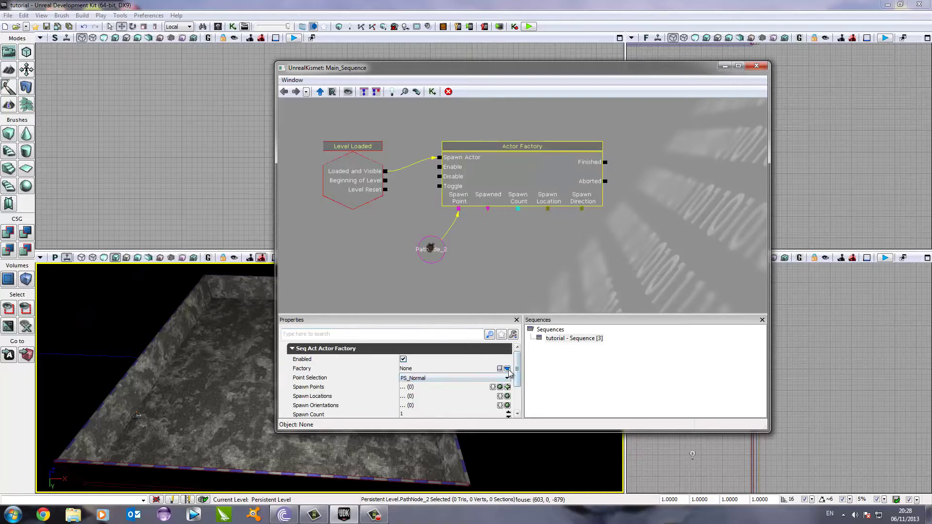
pyautogui.click(507, 370)
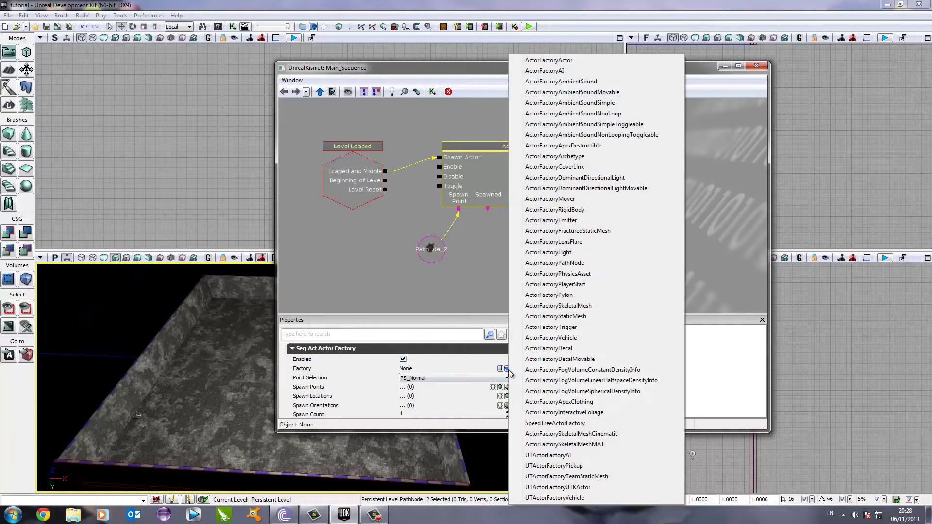
pyautogui.click(576, 459)
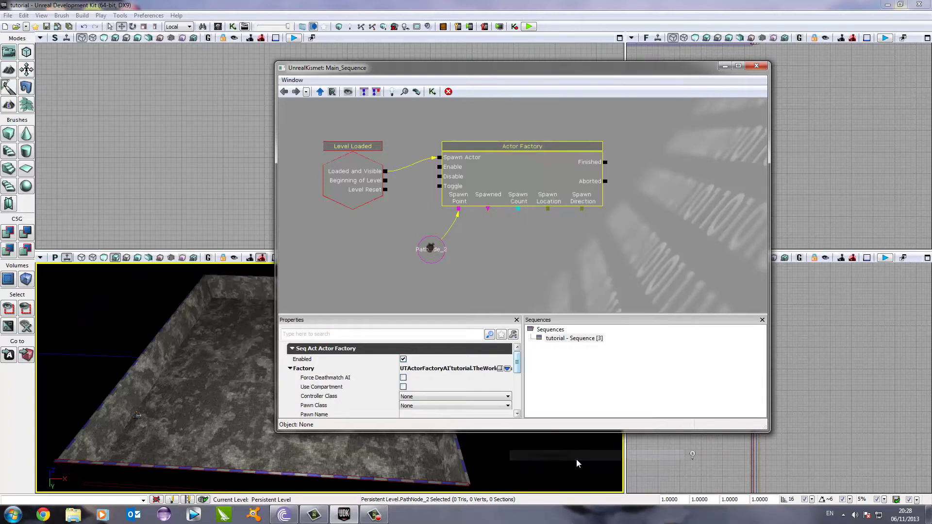
pyautogui.click(404, 379)
pyautogui.moveTo(517, 369); pyautogui.dragTo(518, 377)
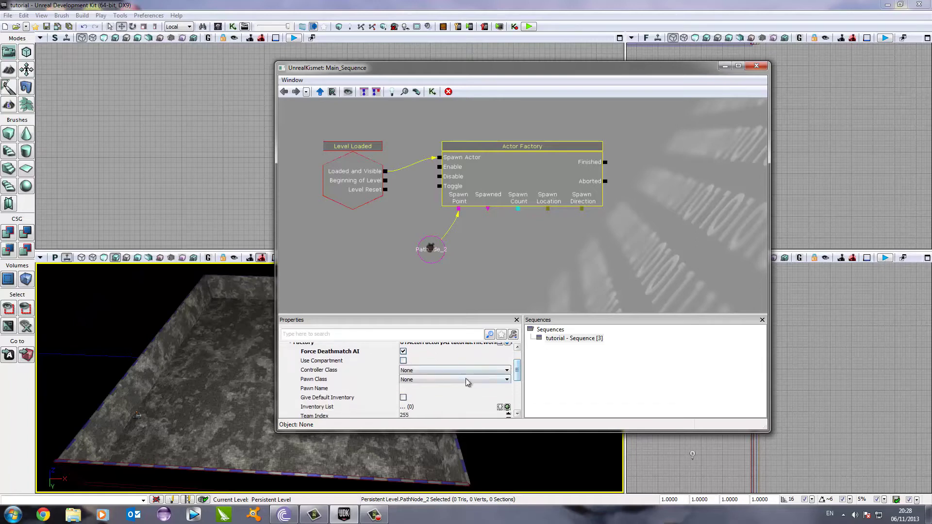
pyautogui.click(434, 380)
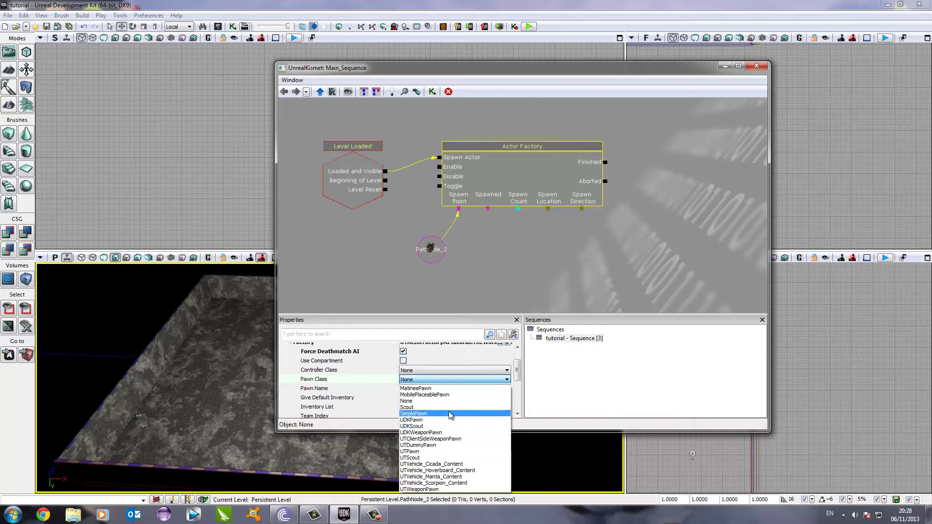
pyautogui.click(442, 451)
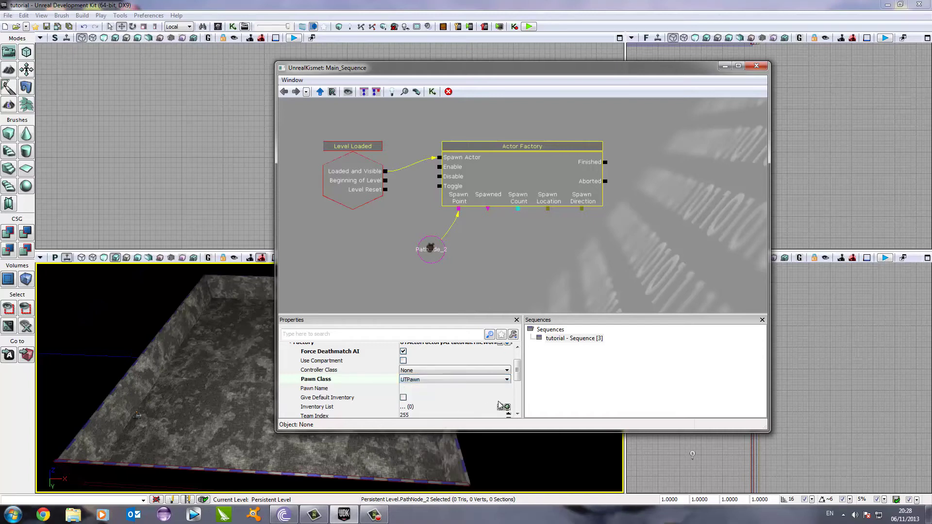
# - Enable Give Default Inventory, then add and remove an empty Inventory List entry
pyautogui.click(479, 389)
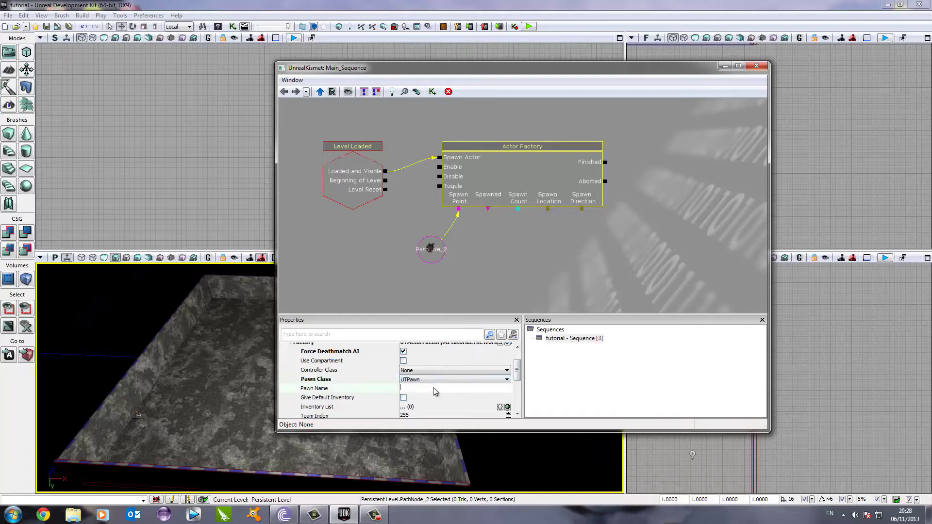
pyautogui.click(528, 377)
pyautogui.moveTo(518, 375); pyautogui.dragTo(450, 382)
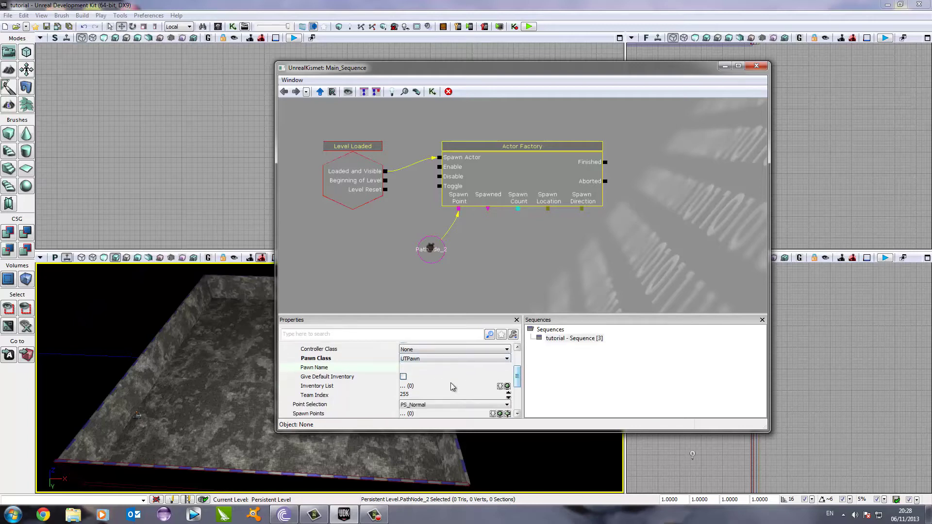
pyautogui.click(403, 376)
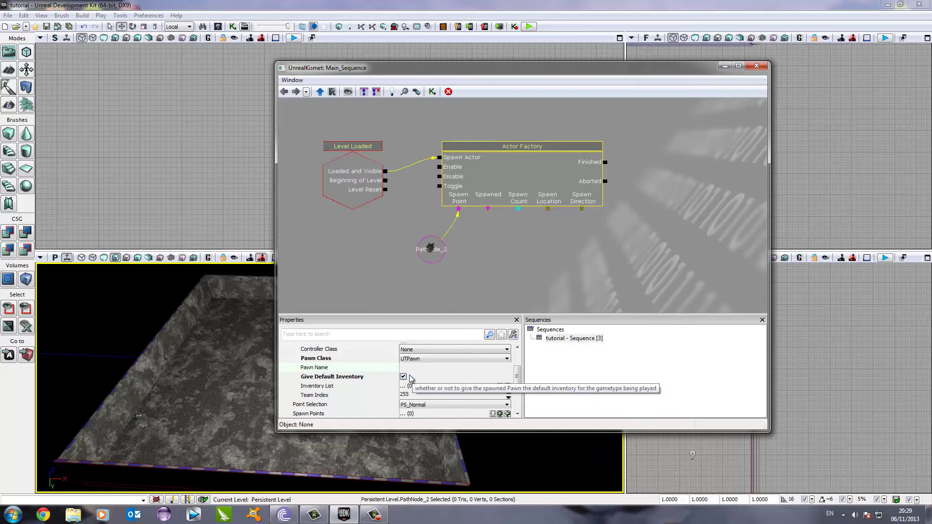
pyautogui.scroll(-2, 510, 385)
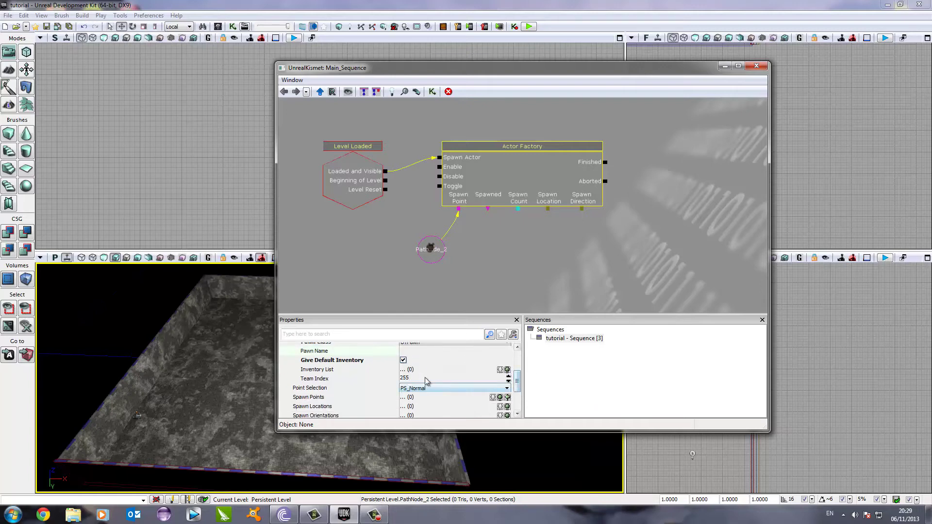
pyautogui.click(507, 369)
pyautogui.click(476, 379)
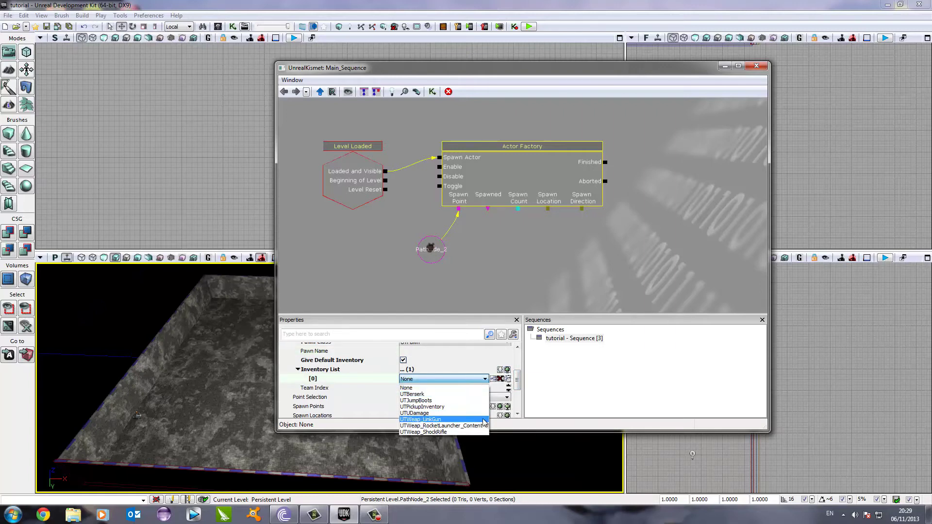
pyautogui.click(502, 383)
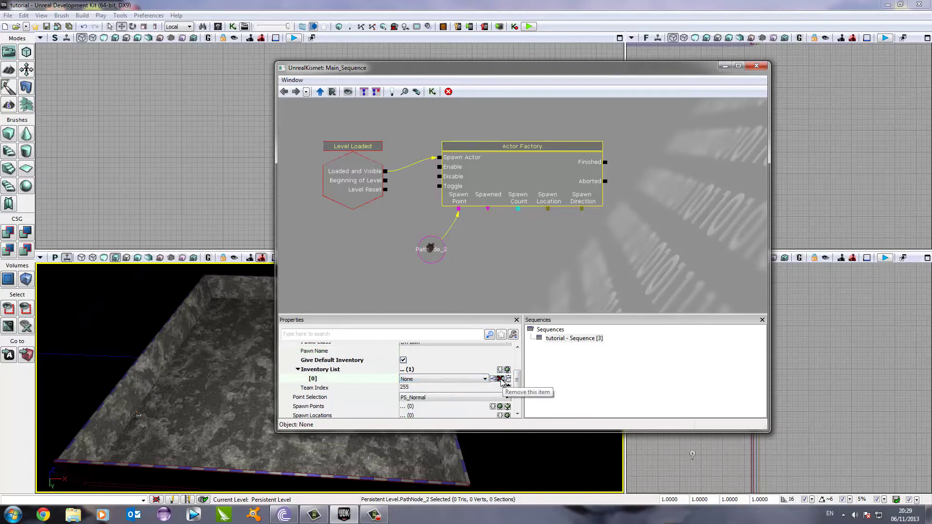
pyautogui.click(501, 378)
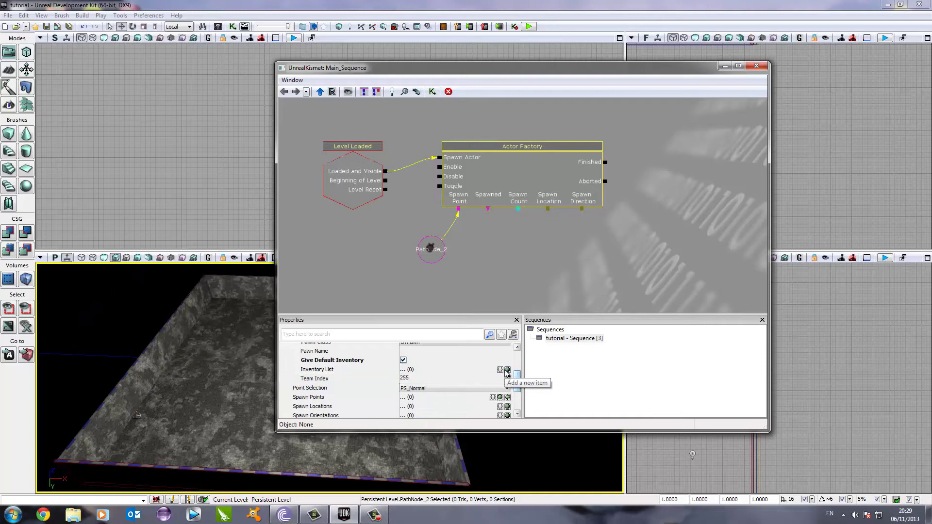
# - Set the Actor Factory's Spawn Count to 5
pyautogui.moveTo(518, 378); pyautogui.dragTo(521, 394)
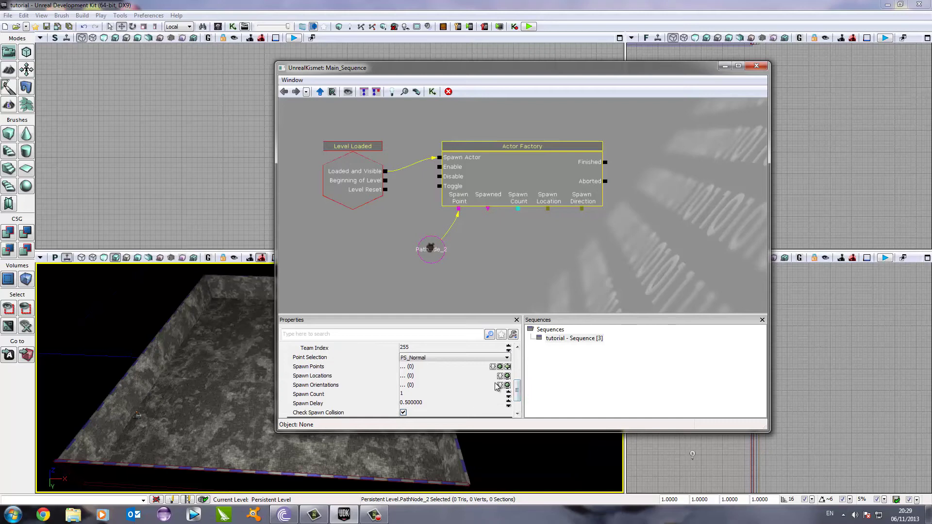
pyautogui.scroll(-1, 482, 383)
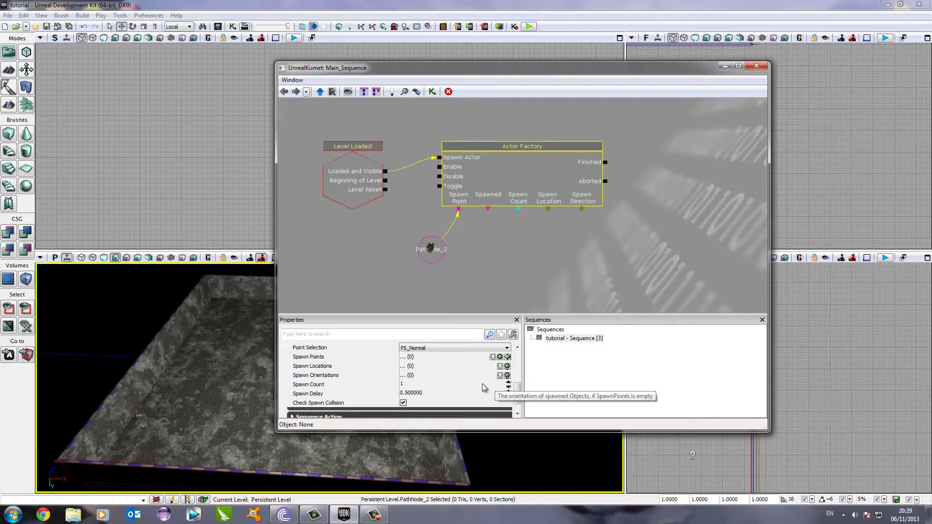
pyautogui.click(441, 384)
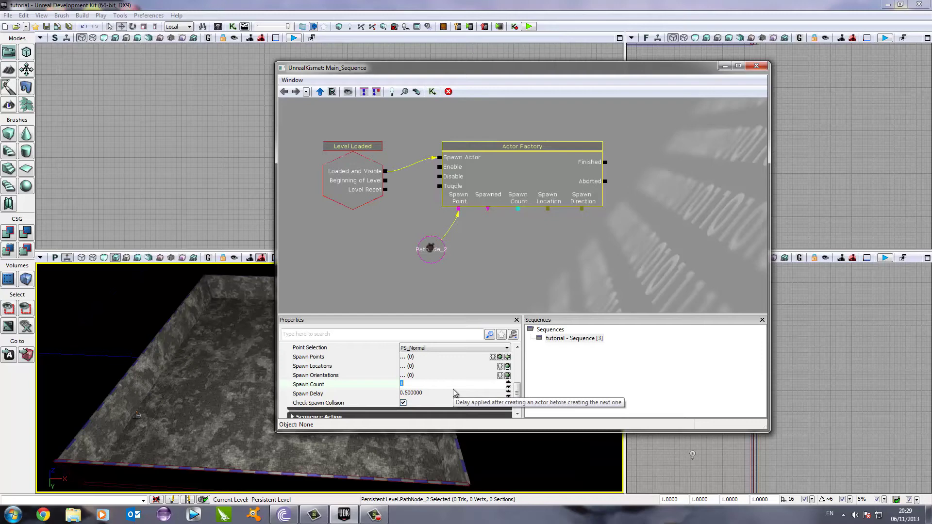
pyautogui.write('5')
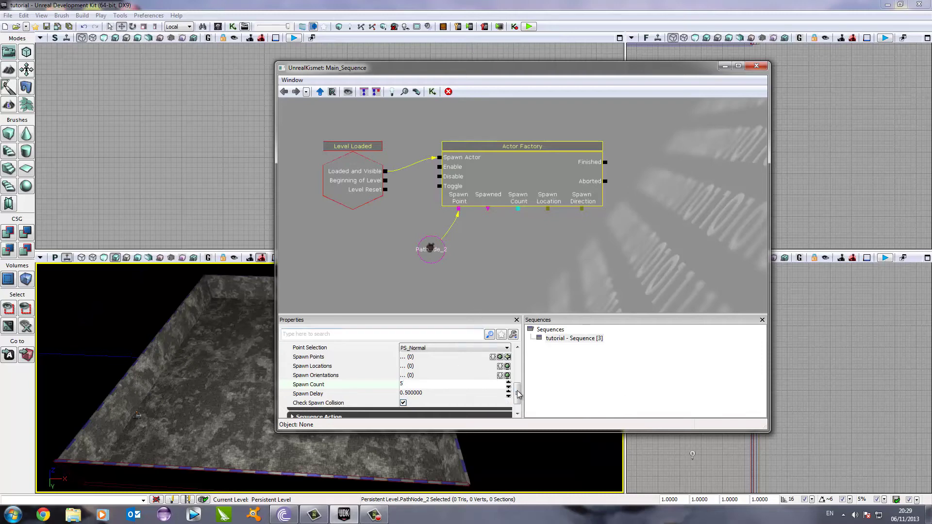
pyautogui.moveTo(519, 392); pyautogui.dragTo(519, 354)
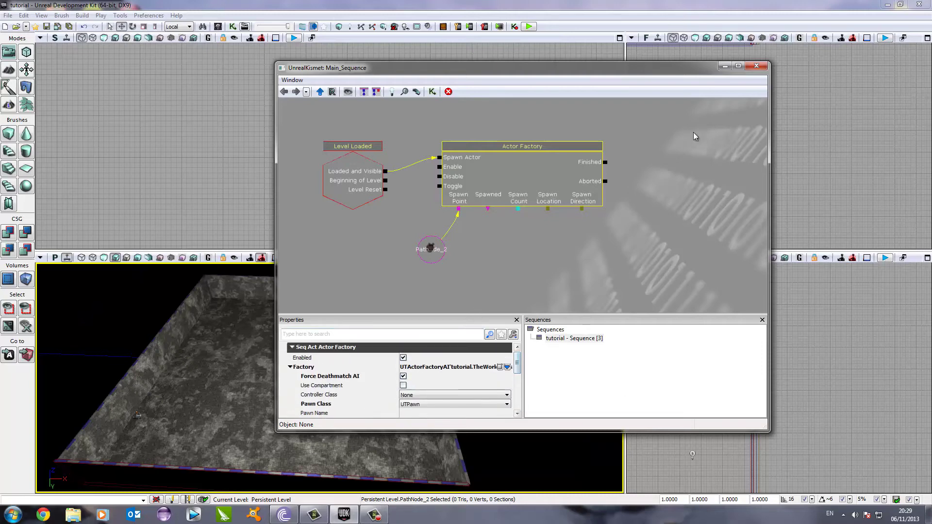
# - Close Kismet and build lighting, allowing Swarm Agent network access at the firewall prompt
pyautogui.click(756, 66)
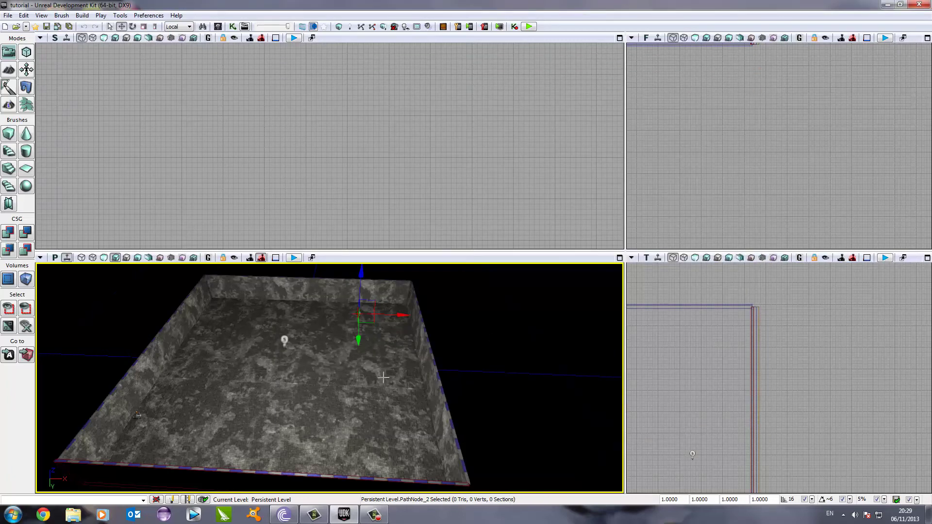
pyautogui.moveTo(322, 322); pyautogui.dragTo(316, 380)
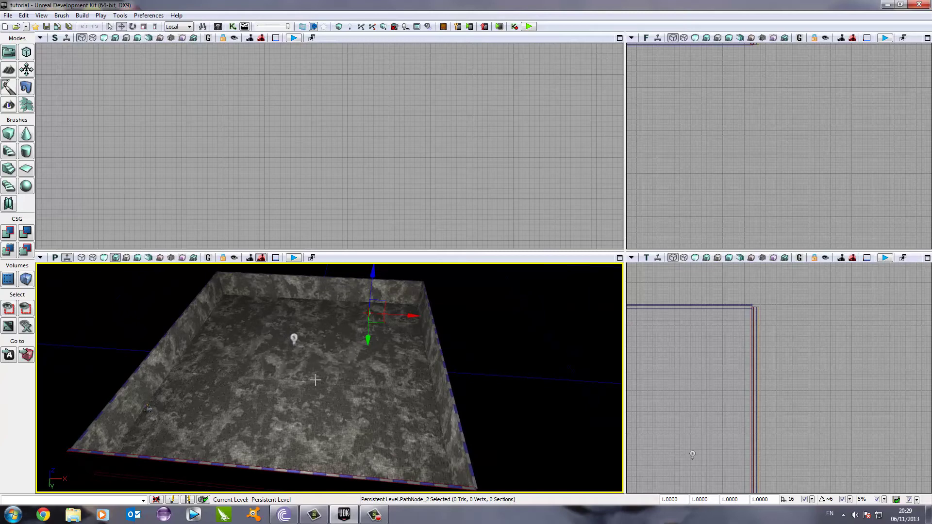
pyautogui.click(81, 16)
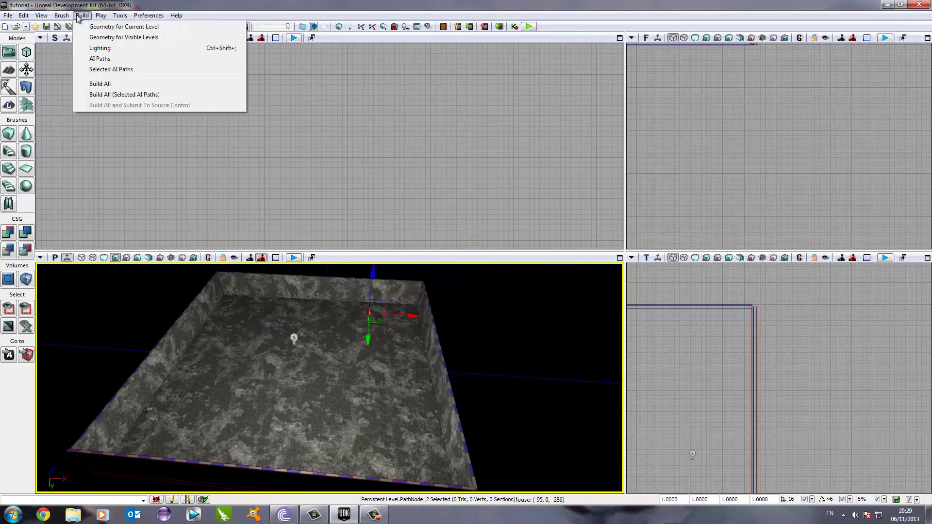
pyautogui.click(92, 48)
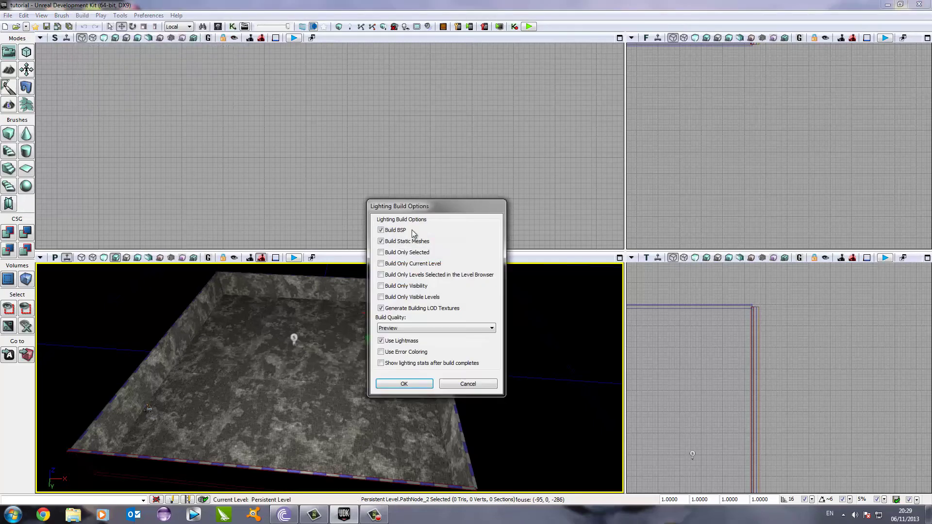
pyautogui.moveTo(434, 209); pyautogui.dragTo(432, 184)
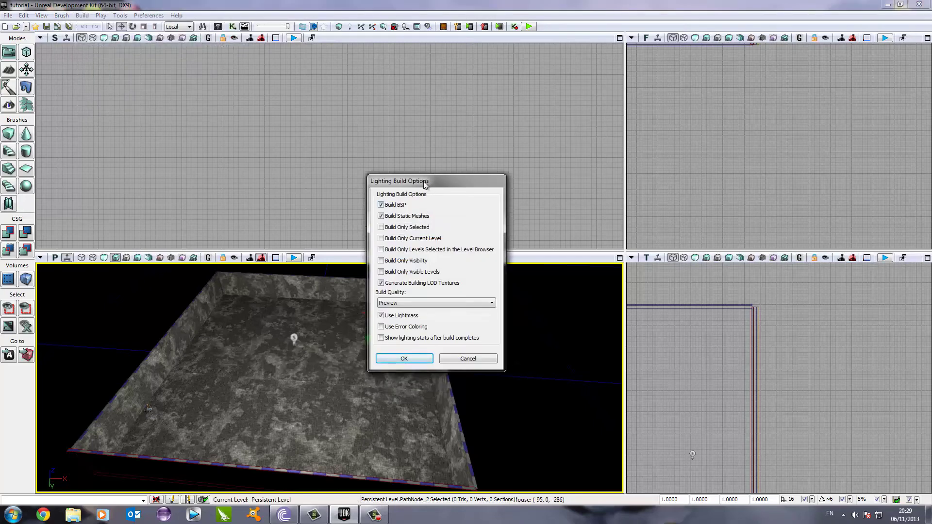
pyautogui.click(403, 359)
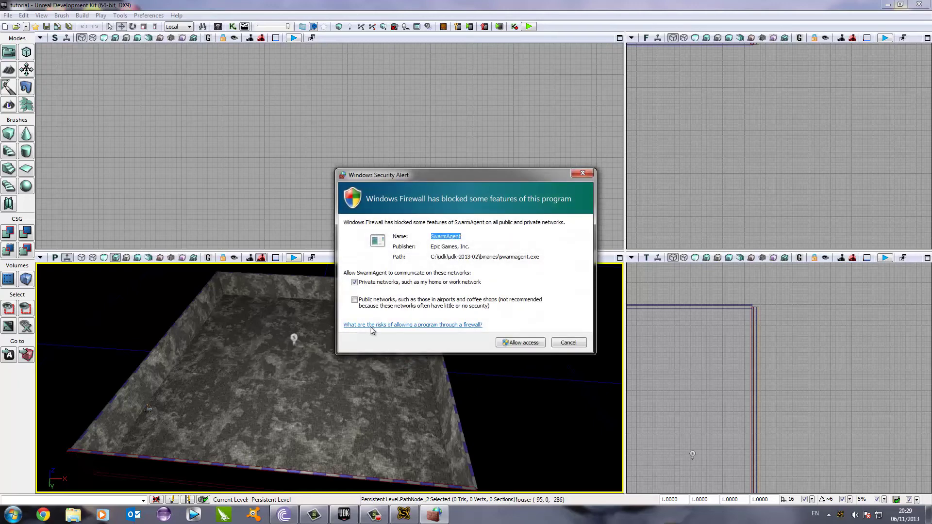
pyautogui.click(518, 343)
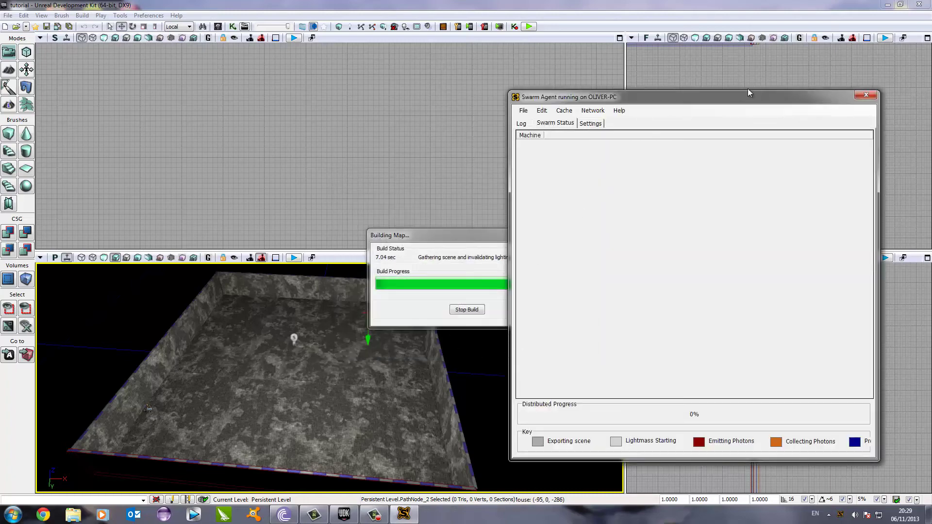
pyautogui.moveTo(749, 92); pyautogui.dragTo(719, 101)
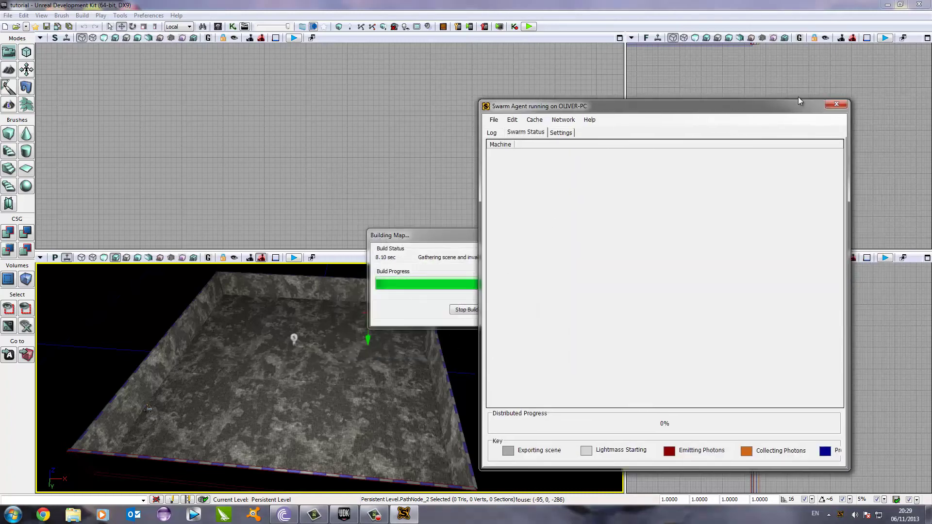
pyautogui.click(836, 105)
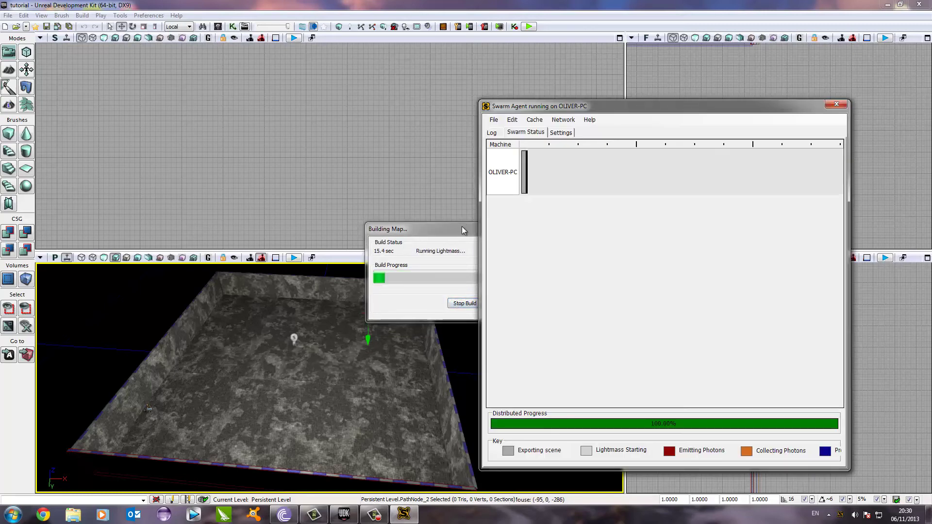
# - Dismiss Swarm Agent and Map Check, rebuild AI paths, and close the two-warning map check
pyautogui.click(838, 105)
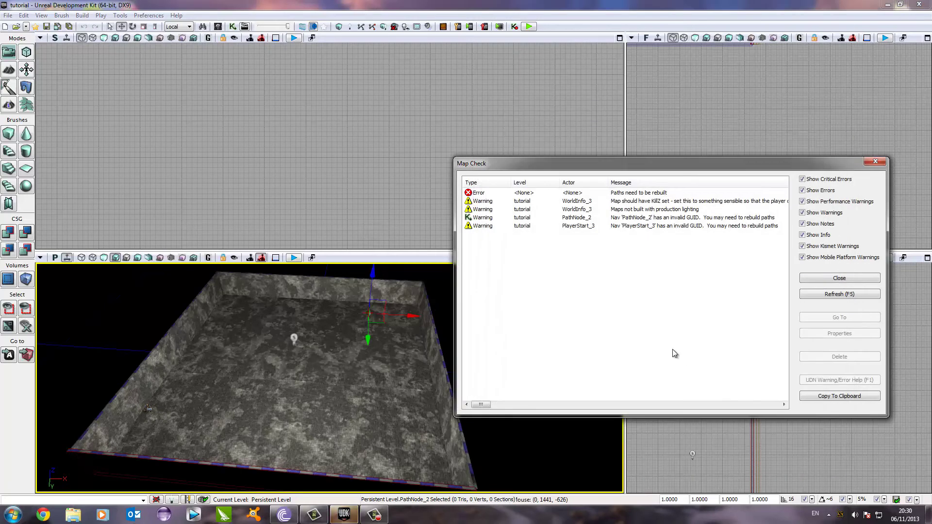
pyautogui.click(826, 278)
pyautogui.moveTo(375, 367); pyautogui.dragTo(383, 365, button='right')
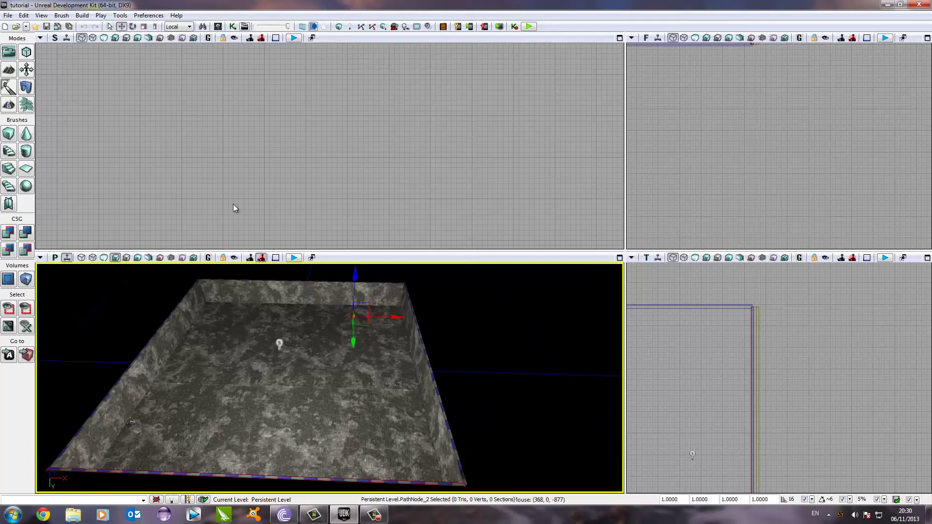
pyautogui.click(81, 16)
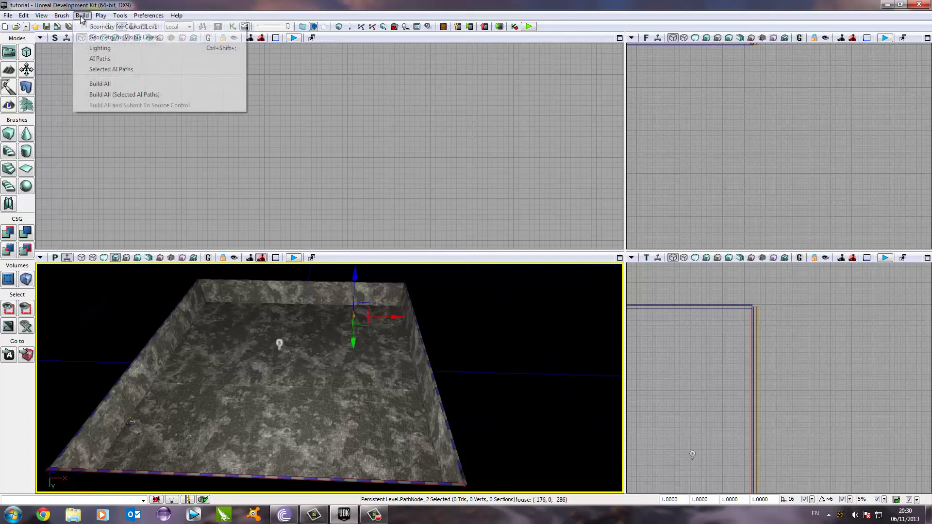
pyautogui.click(122, 59)
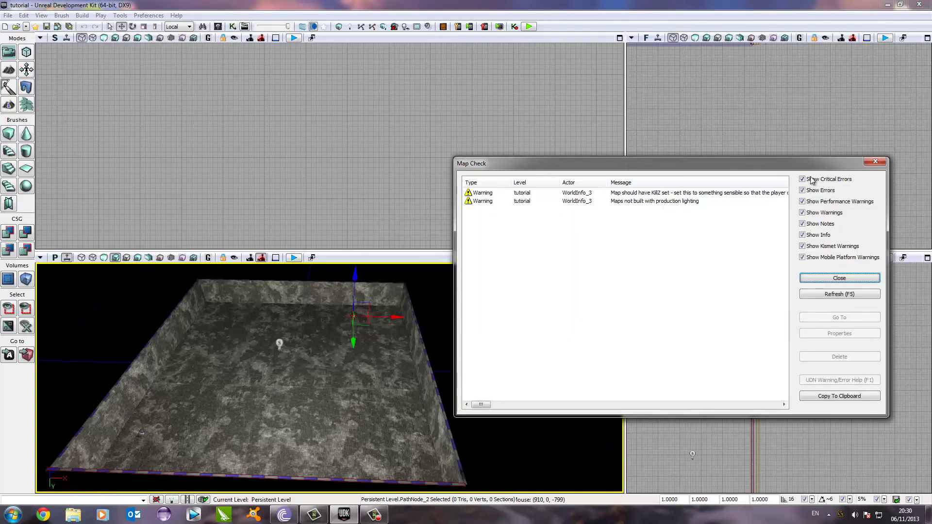
pyautogui.moveTo(734, 162); pyautogui.dragTo(620, 146)
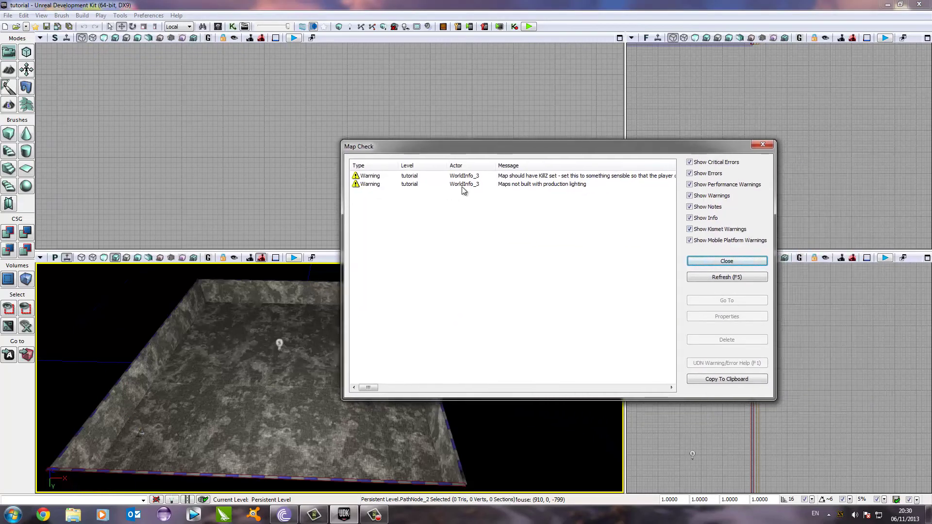
pyautogui.click(743, 261)
pyautogui.moveTo(441, 324)
pyautogui.mouseDown(button='right')
pyautogui.moveTo(432, 325)
pyautogui.moveTo(441, 325)
pyautogui.mouseUp(button='right')
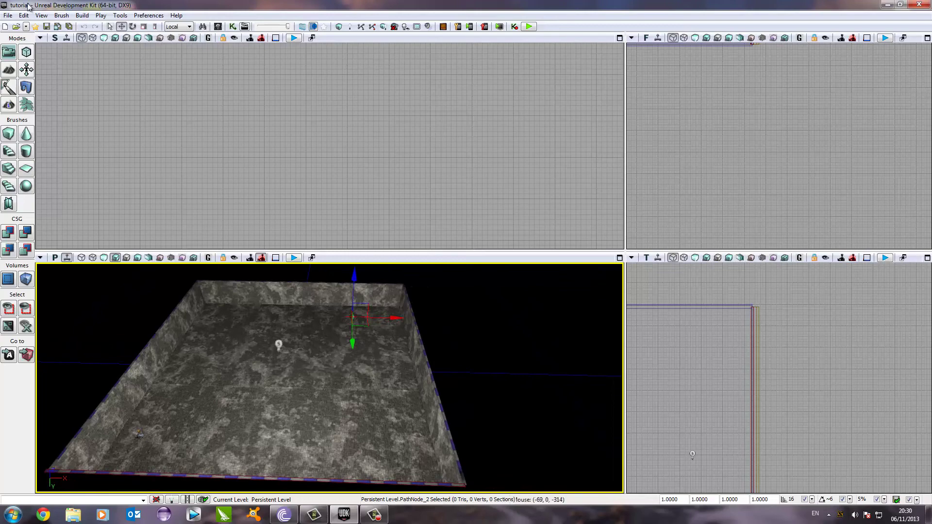
# - Use Save As to store the map as DM-tutorial in the UDKGame Content Maps folder
pyautogui.click(8, 15)
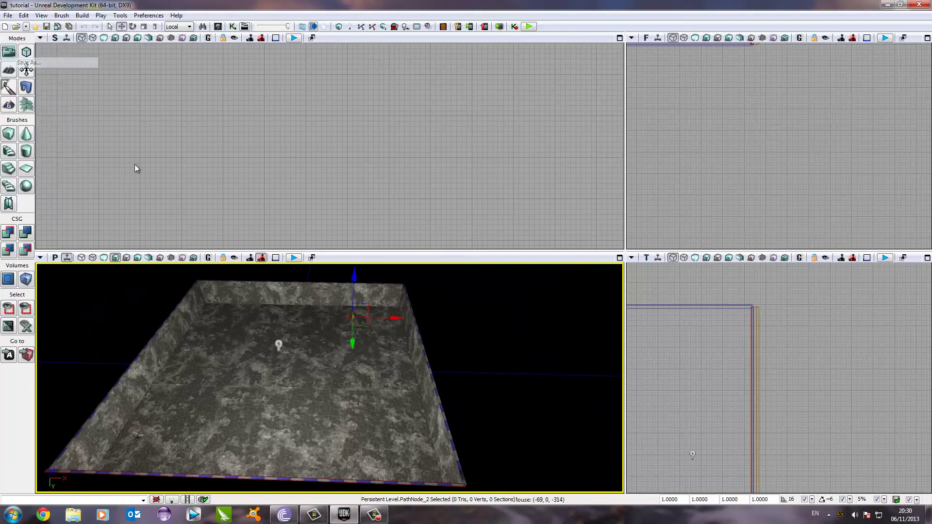
pyautogui.click(20, 66)
pyautogui.press('BackSpace')
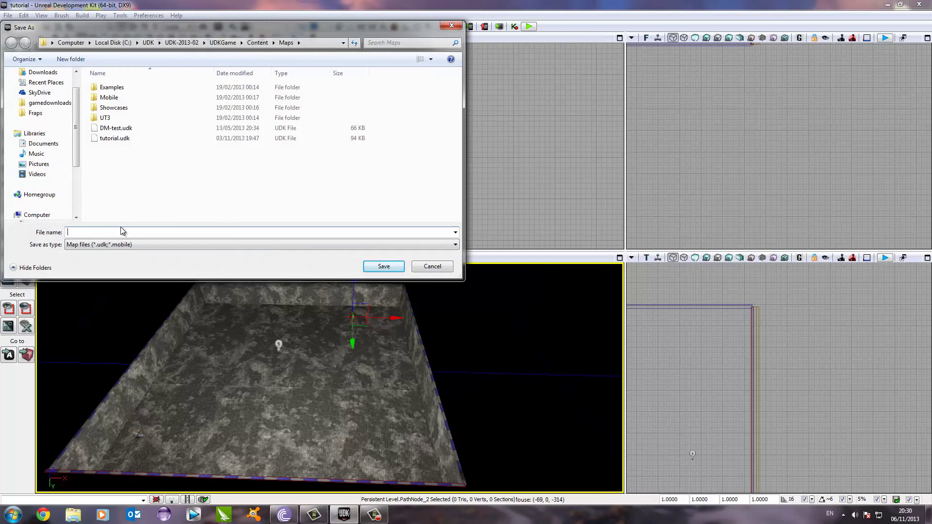
pyautogui.write('DM-')
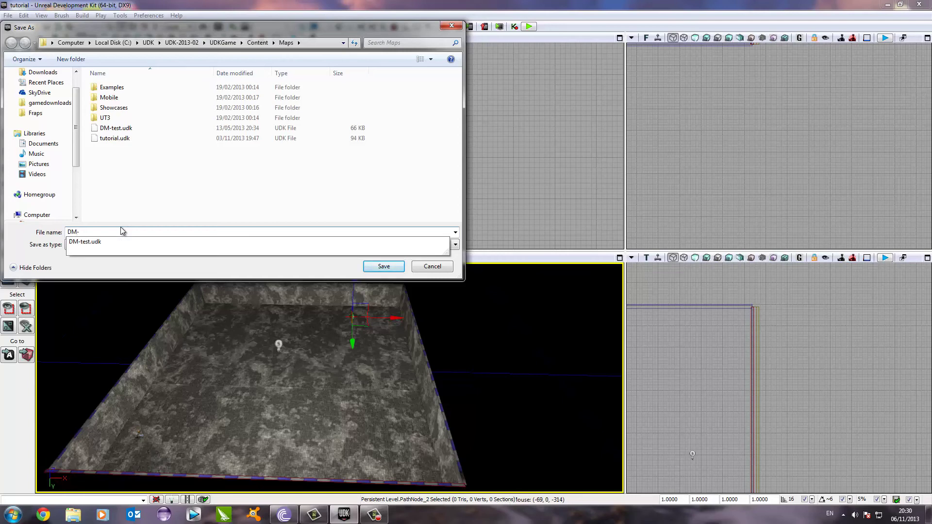
pyautogui.write('tuto')
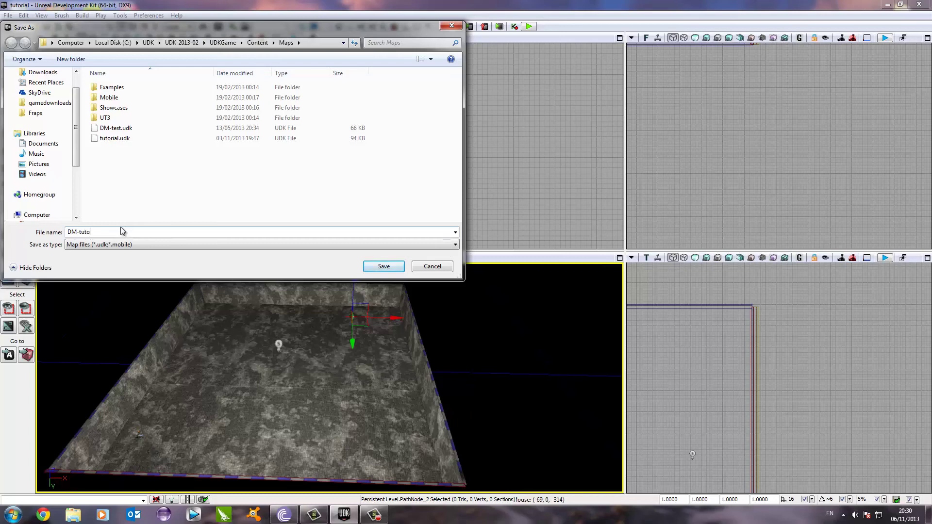
pyautogui.write('riakl')
pyautogui.press('BackSpace')
pyautogui.press('BackSpace')
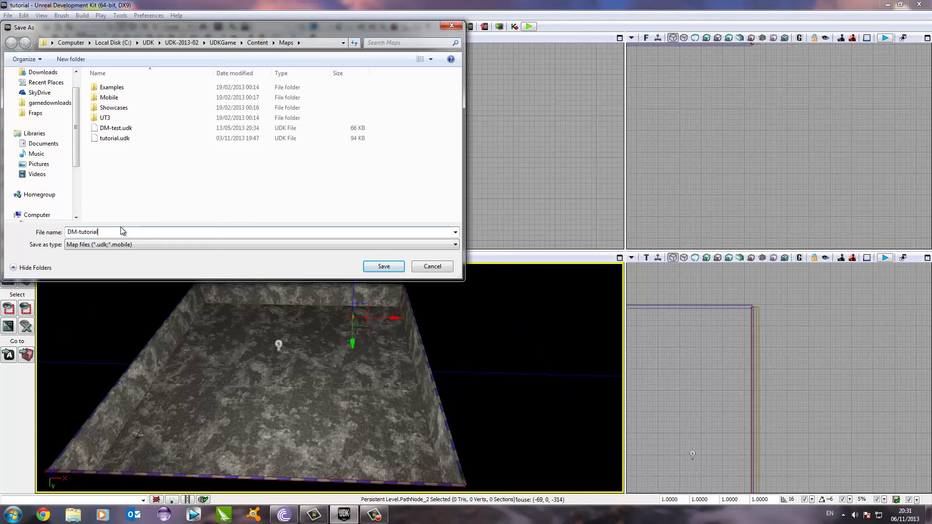
pyautogui.click(383, 267)
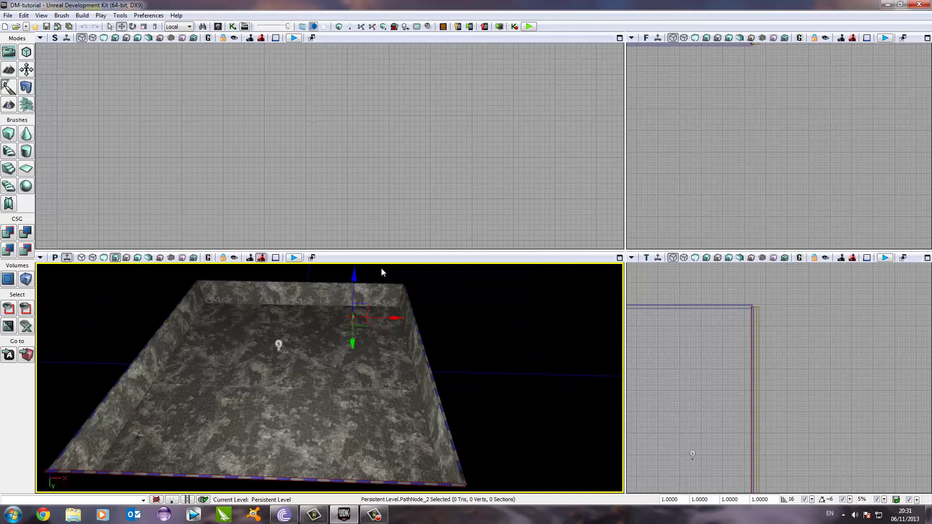
# - Run DM-tutorial with Play In Editor and shoot the attacking AI bots in the preview
pyautogui.click(101, 15)
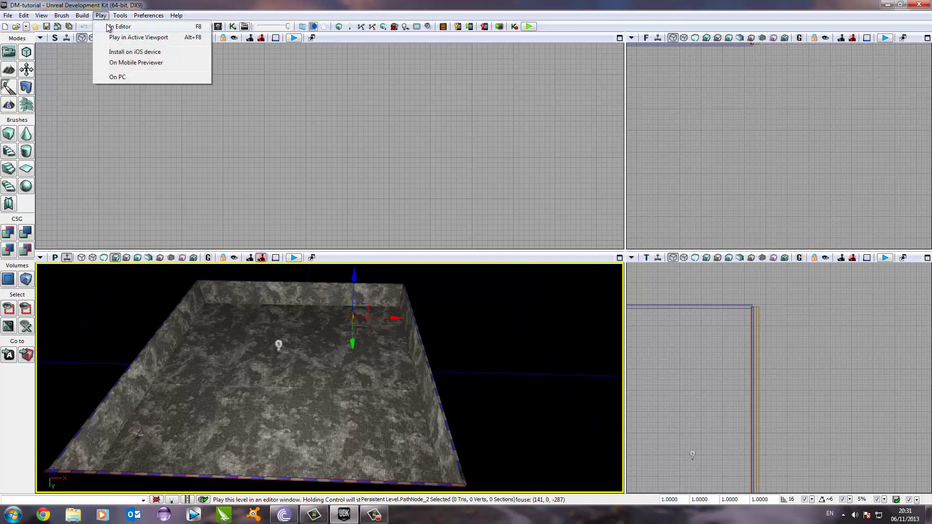
pyautogui.click(110, 27)
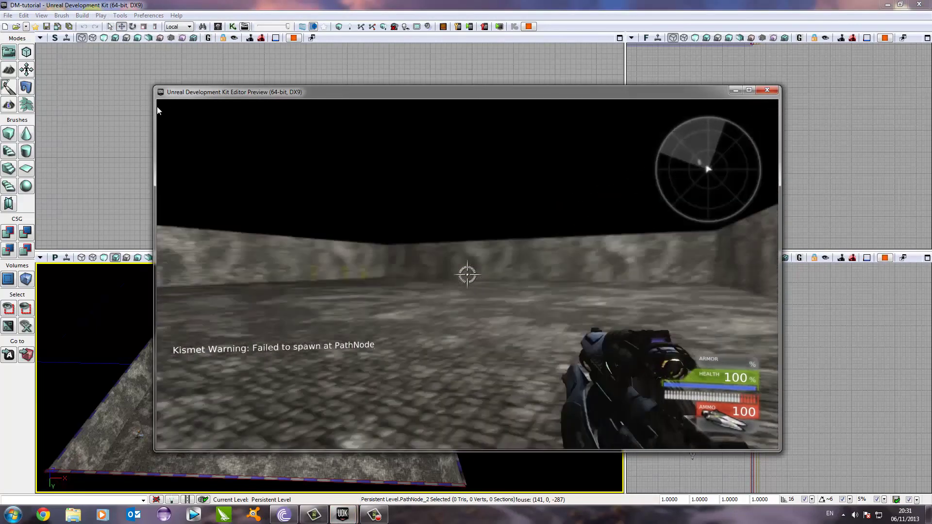
pyautogui.moveTo(191, 104); pyautogui.dragTo(205, 103)
pyautogui.click(205, 104)
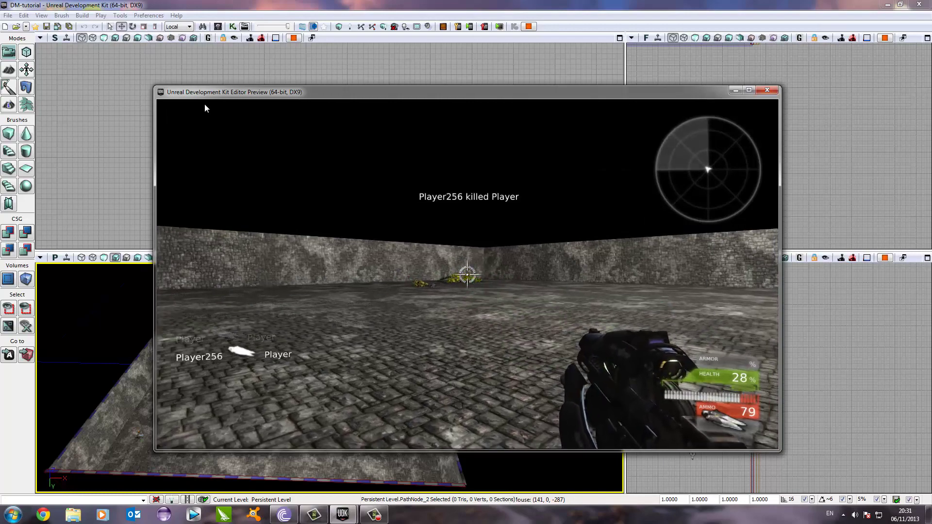